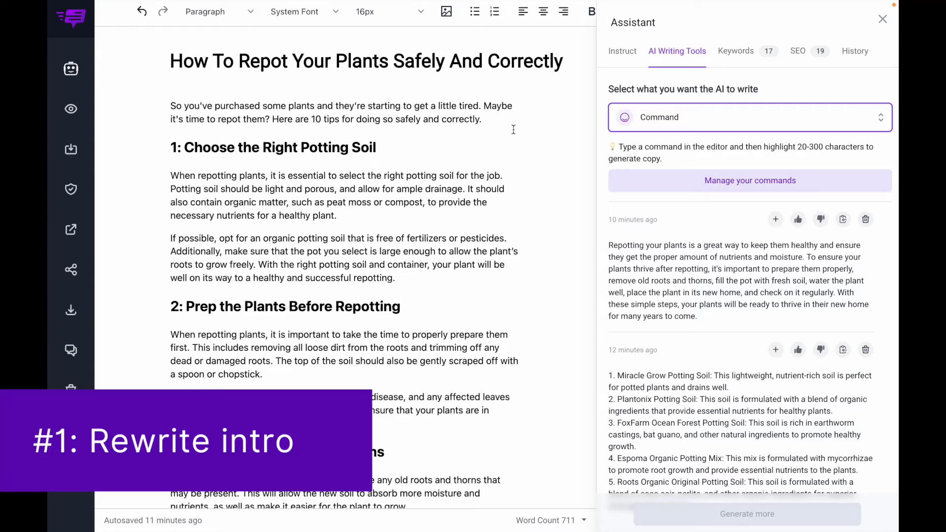
# Below the intro, run the AI command 'Rewrite the above intro paragraph and make it longer and more engaging'.
pyautogui.click(487, 121)
pyautogui.press('Return')
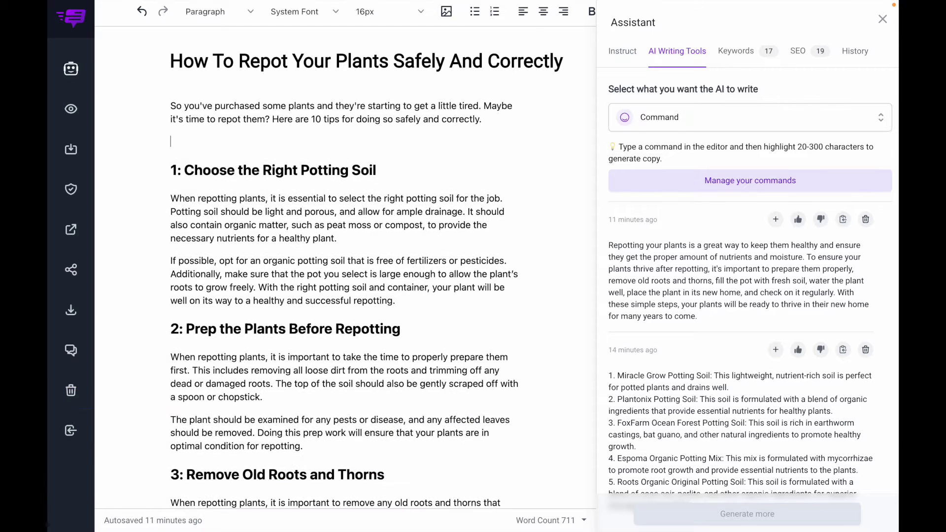
pyautogui.write('Rewrite the above intro paragrah an')
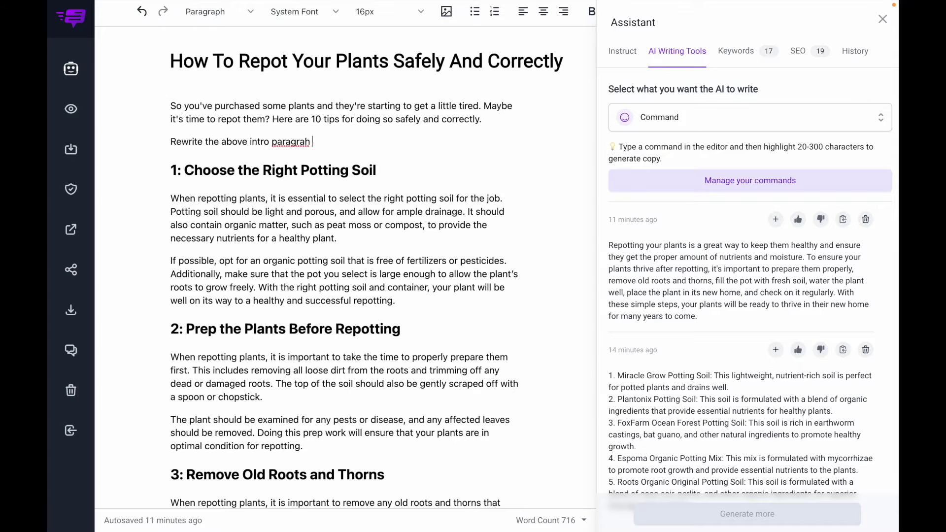
pyautogui.press('BackSpace')
pyautogui.press('BackSpace')
pyautogui.press('BackSpace')
pyautogui.press('BackSpace')
pyautogui.press('BackSpace')
pyautogui.write('aph and make it longer and more')
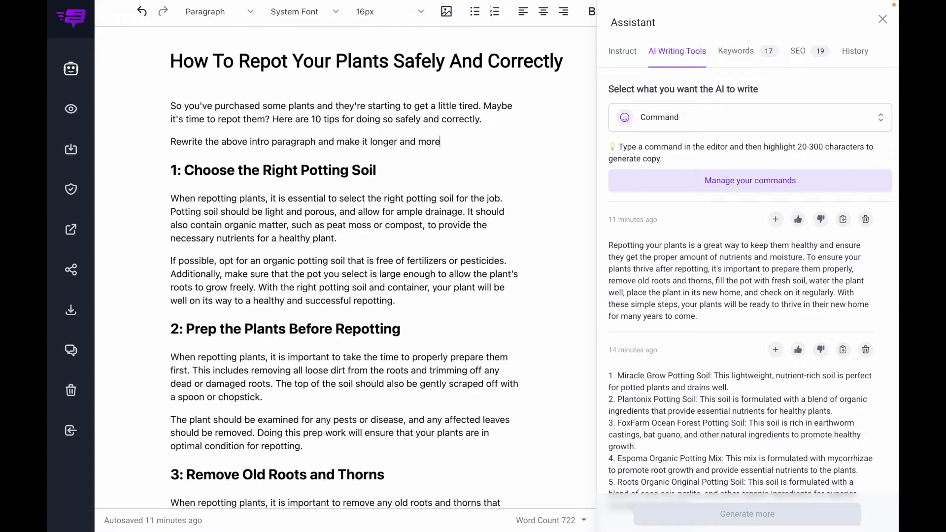
pyautogui.write(' enaging')
pyautogui.click(452, 142)
pyautogui.write('g')
pyautogui.tripleClick(456, 142)
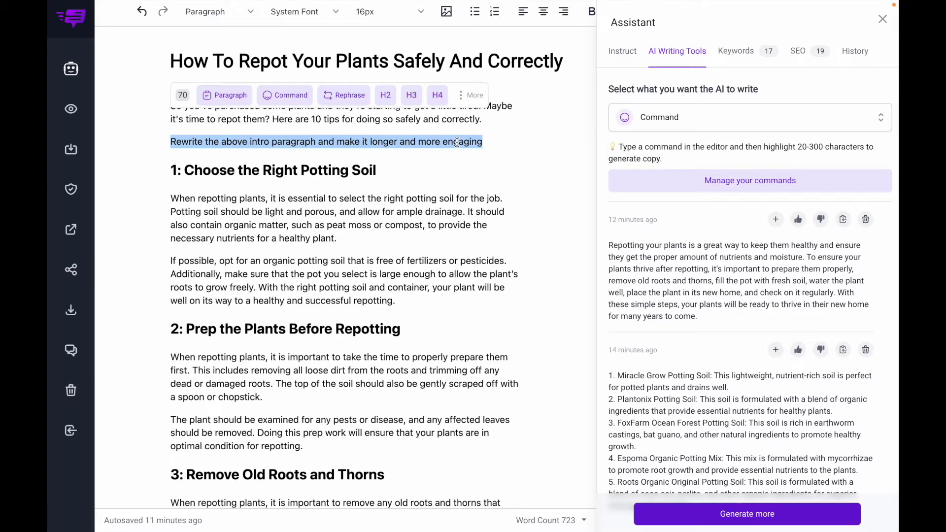
pyautogui.click(288, 96)
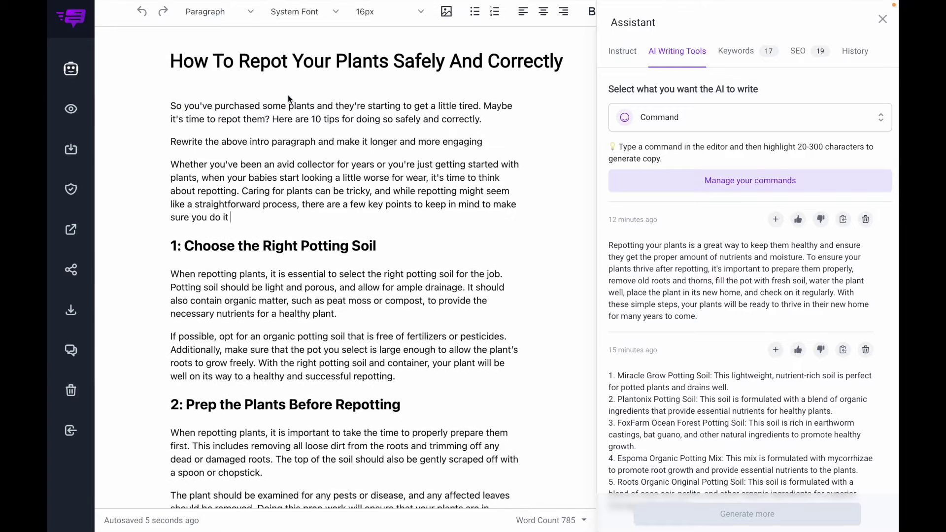
# Change '10' to '7' in the rewritten intro so it promises 7 tips.
pyautogui.scroll(-9, 363, 242)
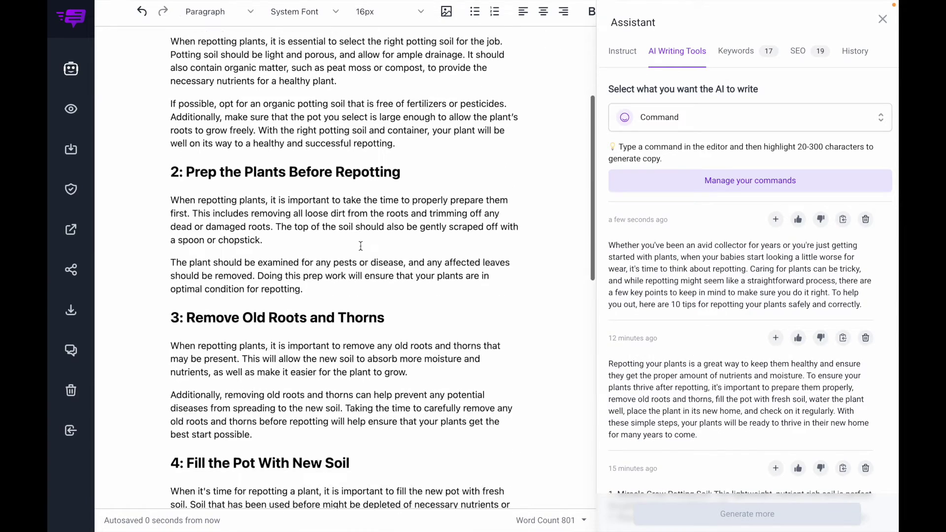
pyautogui.scroll(-8, 364, 242)
pyautogui.scroll(3, 363, 242)
pyautogui.scroll(16, 364, 241)
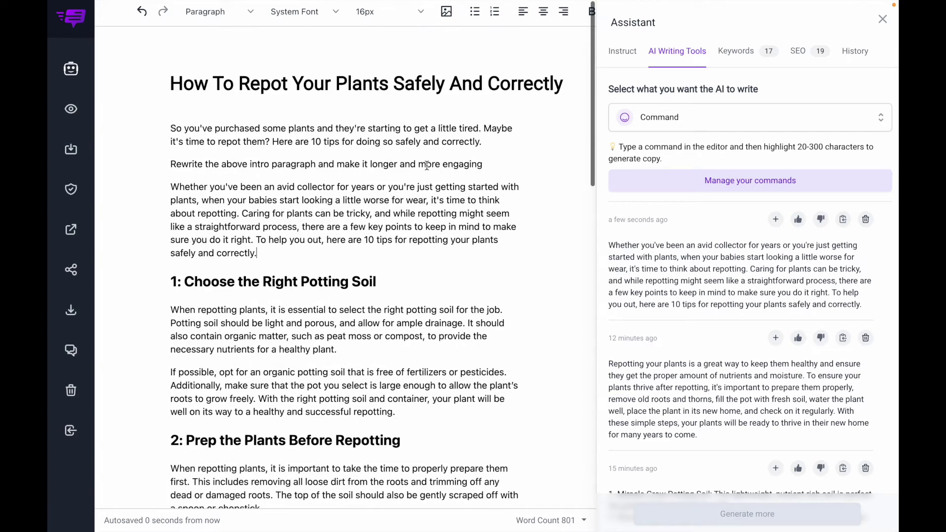
pyautogui.doubleClick(373, 240)
pyautogui.write('7')
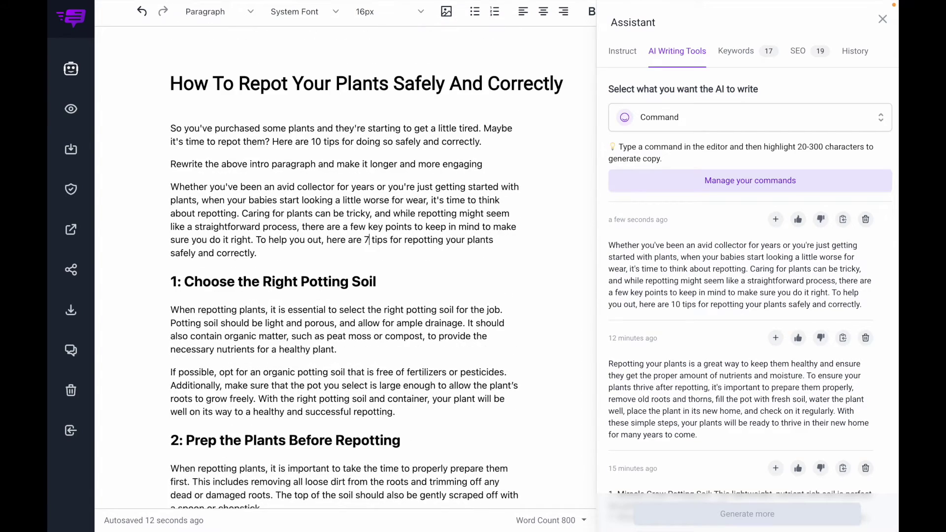
pyautogui.click(499, 161)
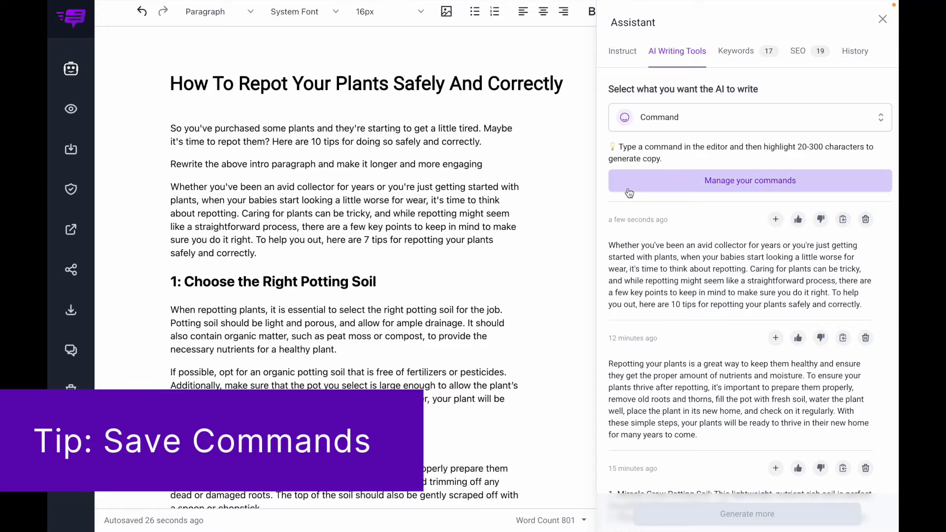
pyautogui.click(663, 183)
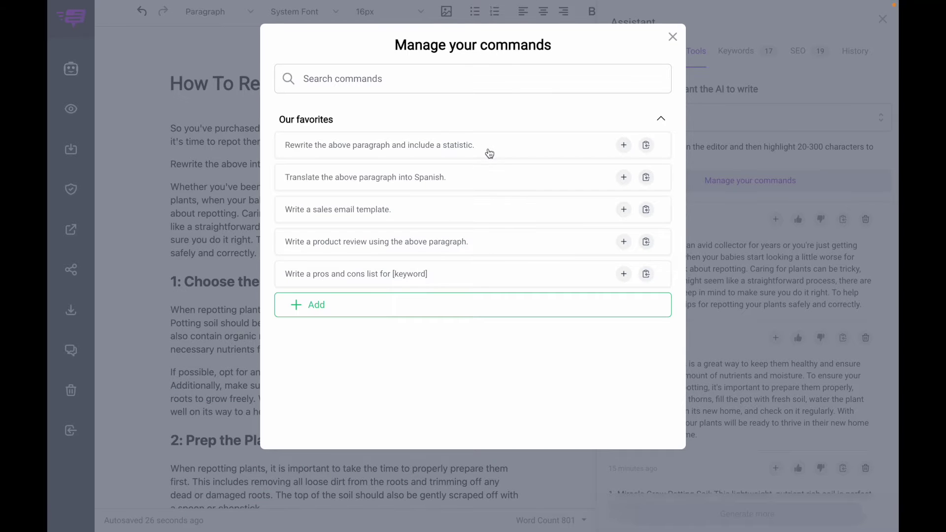
# Add the saved command 'Rewrite the intro paragraph and make it more engaging'.
pyautogui.click(367, 310)
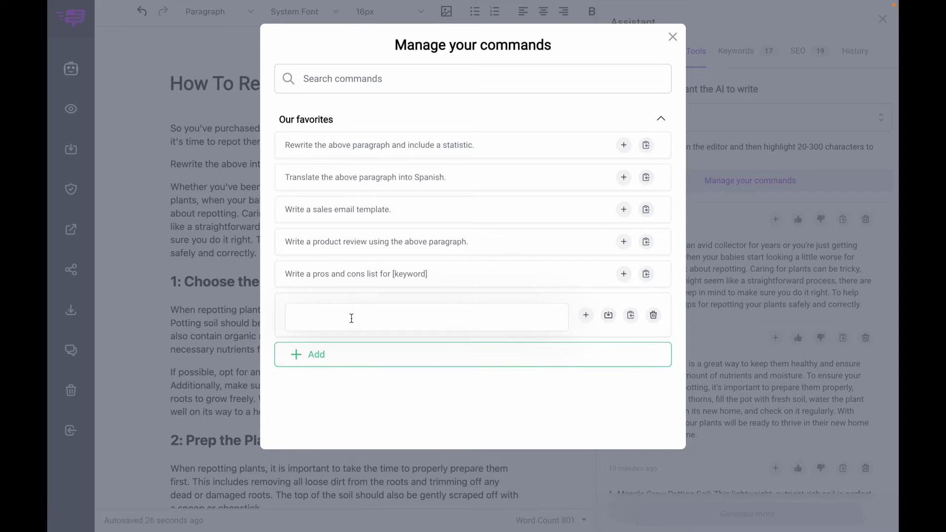
pyautogui.click(351, 318)
pyautogui.write('Rewrite the intro paragraph and make it more engaging')
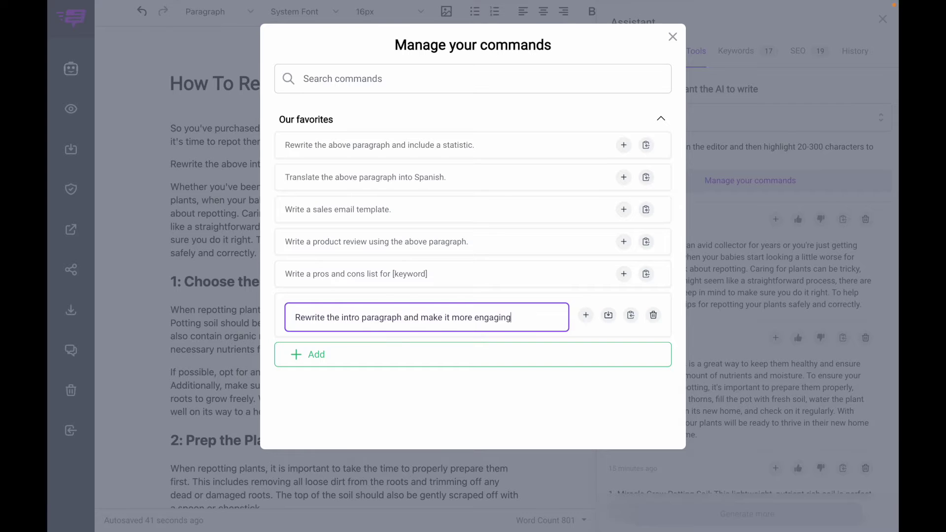
pyautogui.press('Return')
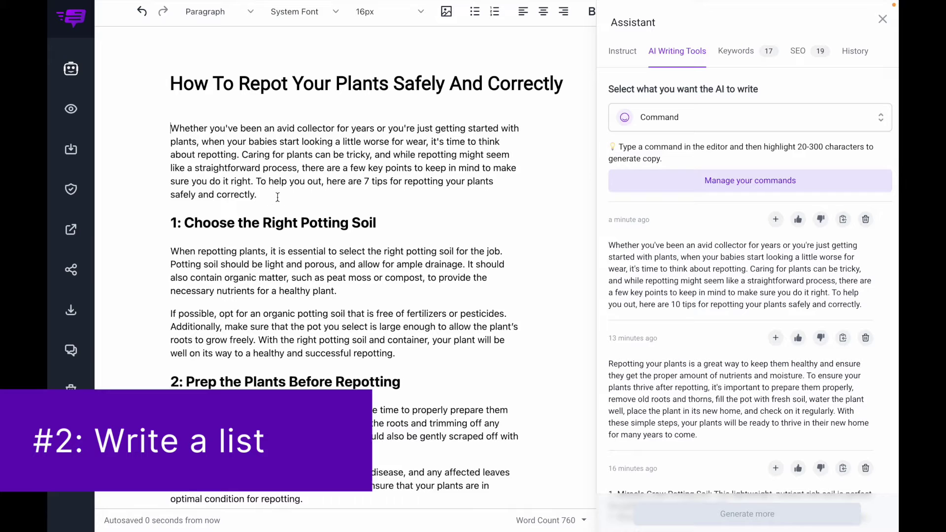
# Add the H2 heading 'The benefits of repotting your house plants' below the intro.
pyautogui.press('Return')
pyautogui.write('The benefits of repotting ')
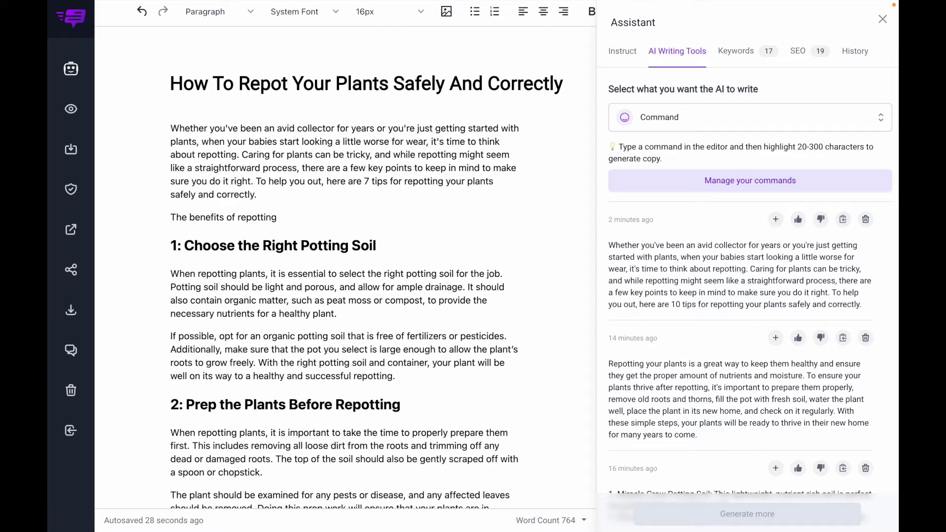
pyautogui.write('your house plants')
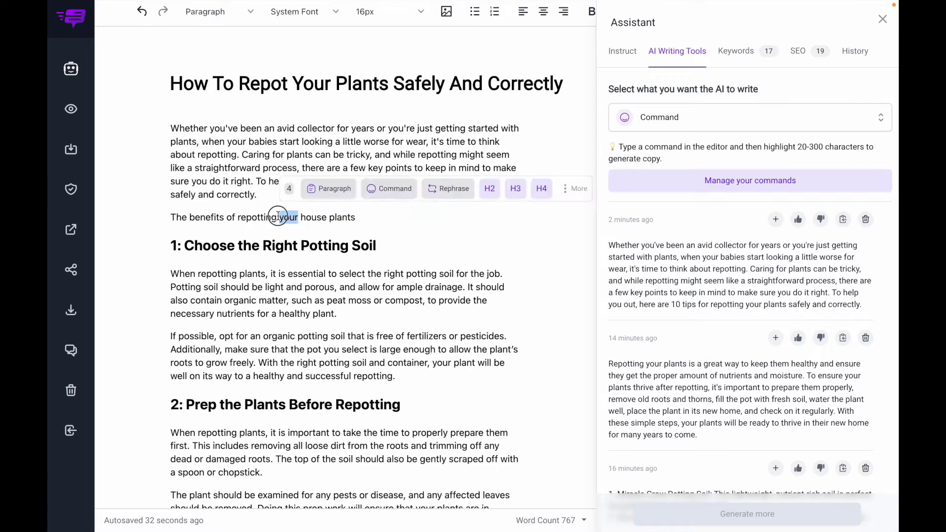
pyautogui.tripleClick(277, 217)
pyautogui.click(385, 170)
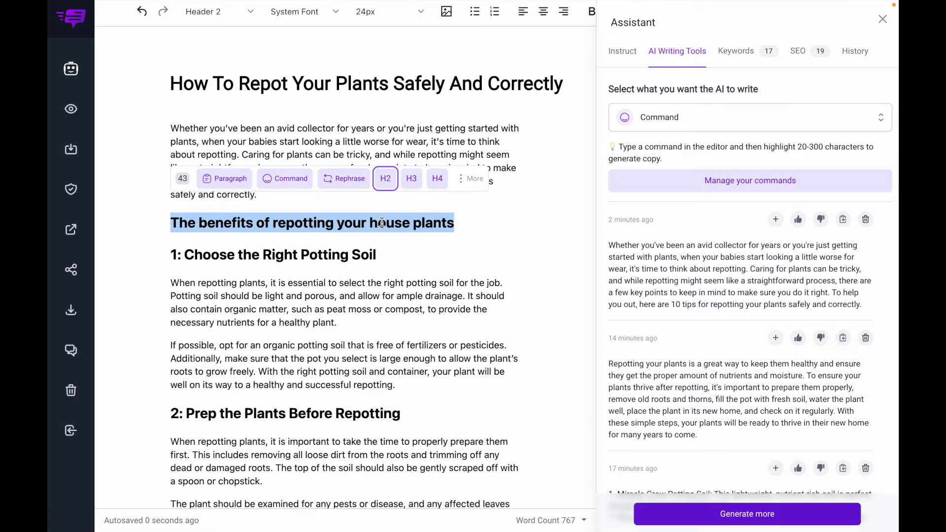
# Under the heading, paste the list prompt and run it to generate seven benefits.
pyautogui.click(457, 222)
pyautogui.press('Return')
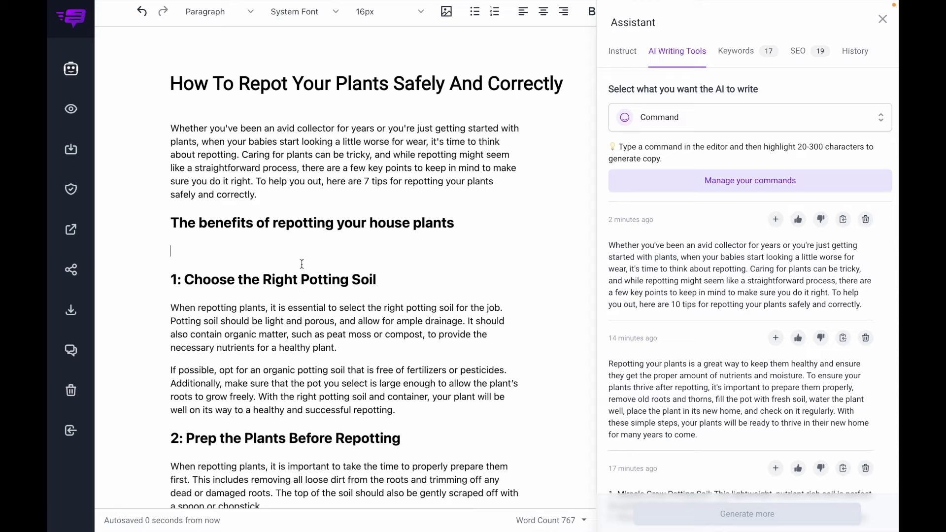
pyautogui.write('write a list of the 7 benefits of repotting plants')
pyautogui.tripleClick(274, 252)
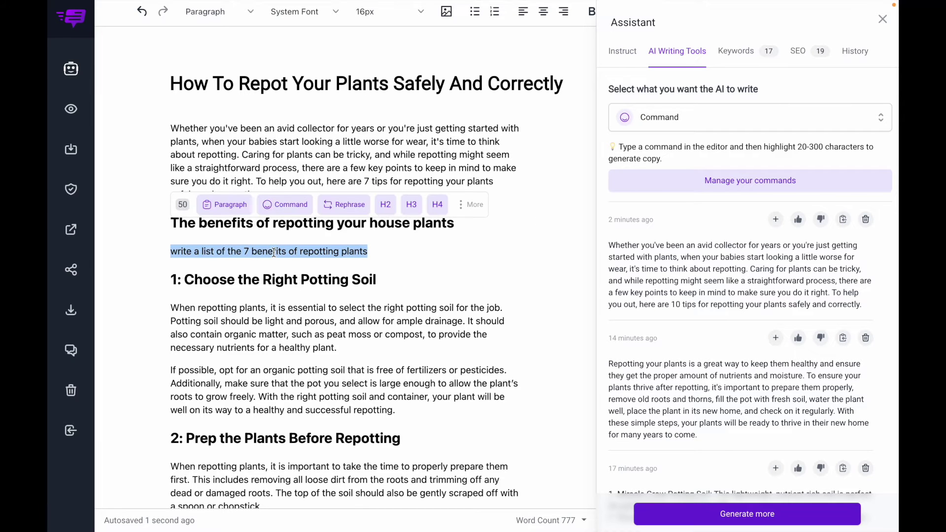
pyautogui.click(289, 205)
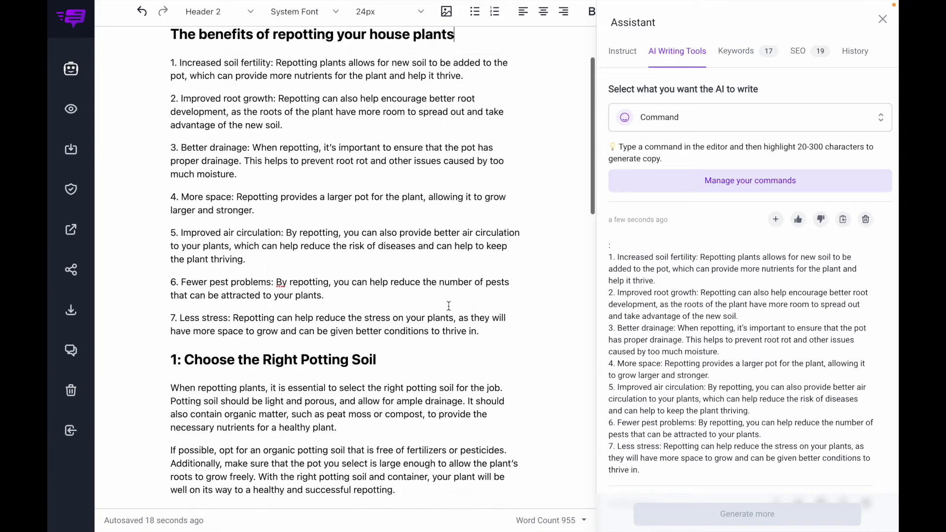
# After section 1, run the pasted prompt to generate a top-5 potting soils list with descriptions.
pyautogui.scroll(-2, 199, 241)
pyautogui.click(199, 241)
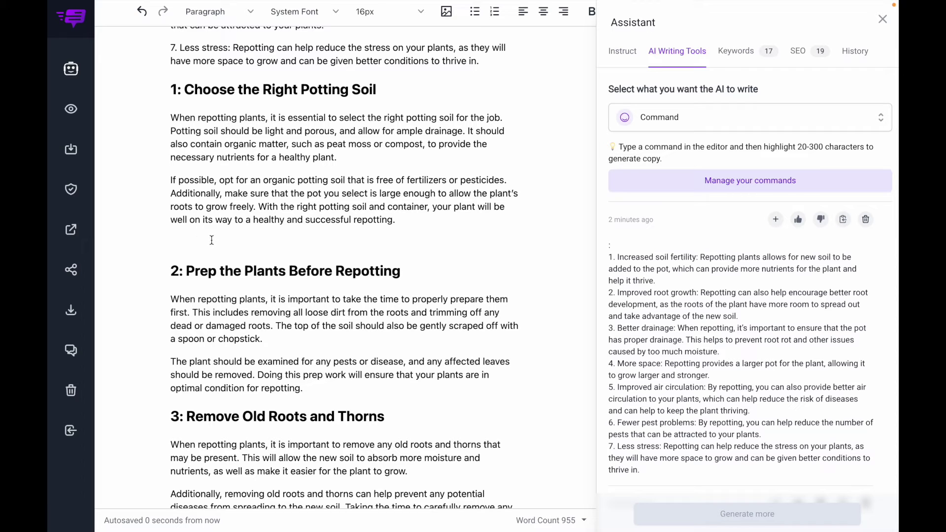
pyautogui.write('write a list of the top 5 best soils for repotting house plants including Miracle grow and a sentence about each one')
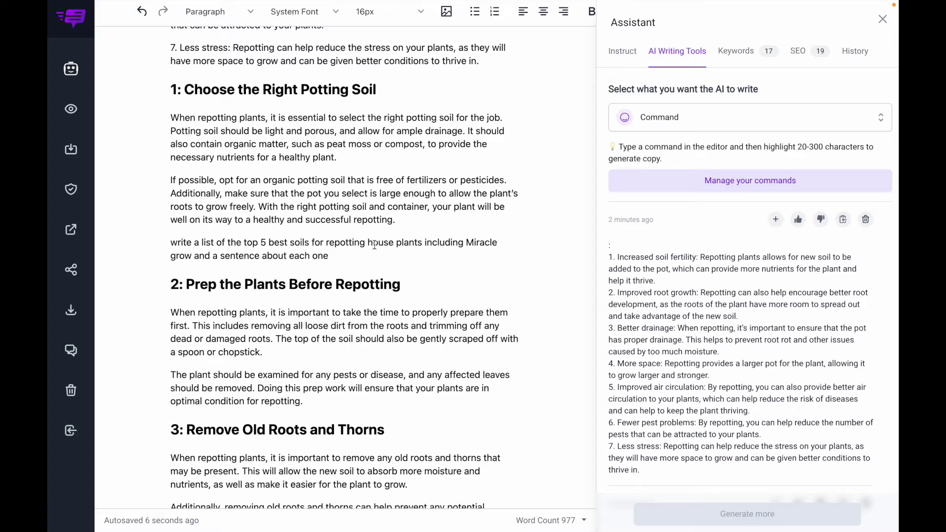
pyautogui.moveTo(333, 258); pyautogui.dragTo(154, 244)
pyautogui.click(299, 189)
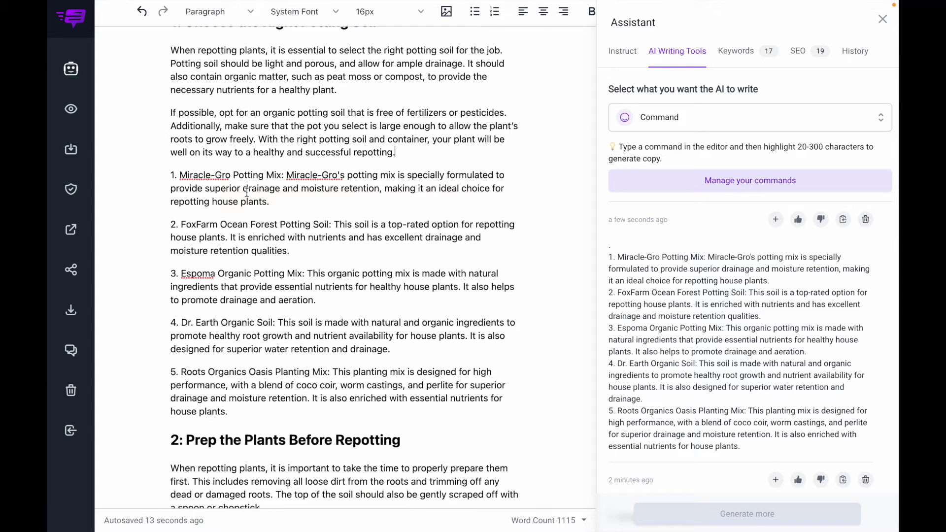
pyautogui.click(243, 409)
# Below the soil list, run the pasted prompt for a positive Miracle Grow Potting Mix review.
pyautogui.press('Return')
pyautogui.scroll(-1, 278, 401)
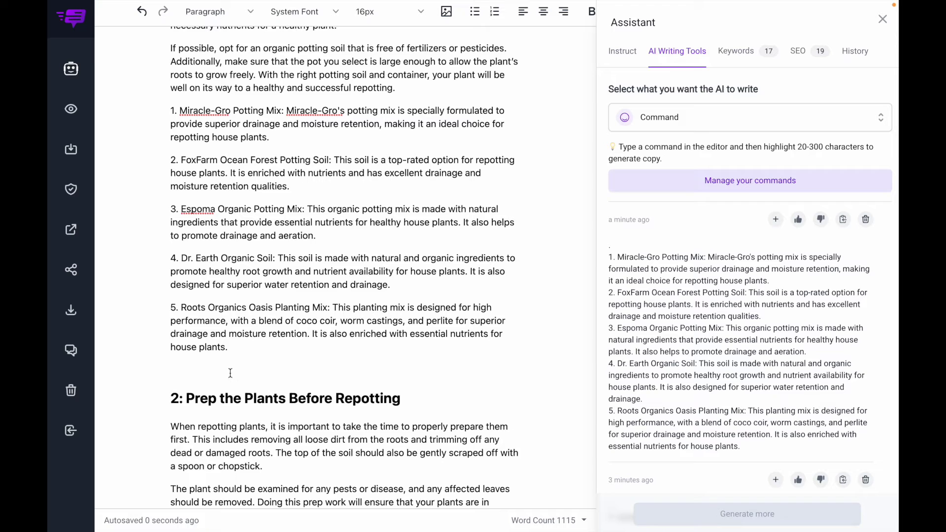
pyautogui.write('write a positive review of Miracle Grow')
pyautogui.doubleClick(252, 370)
pyautogui.tripleClick(252, 370)
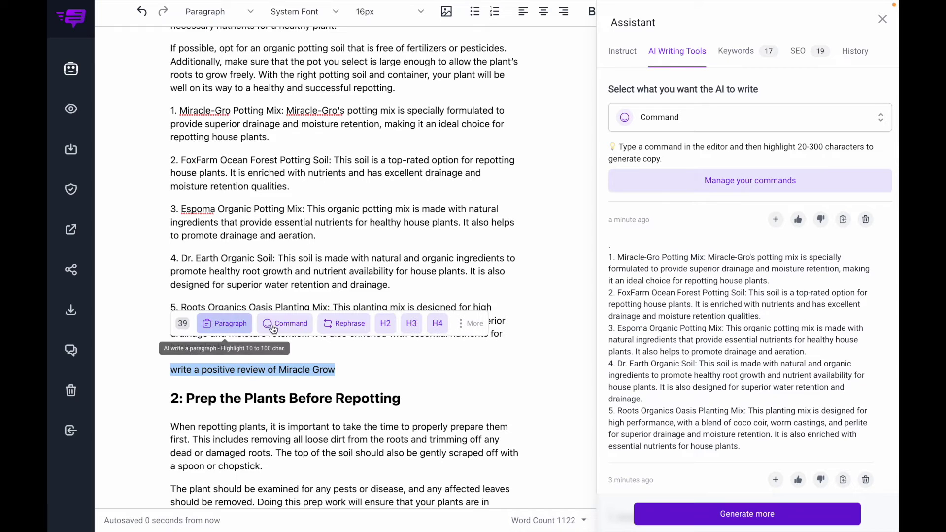
pyautogui.click(290, 324)
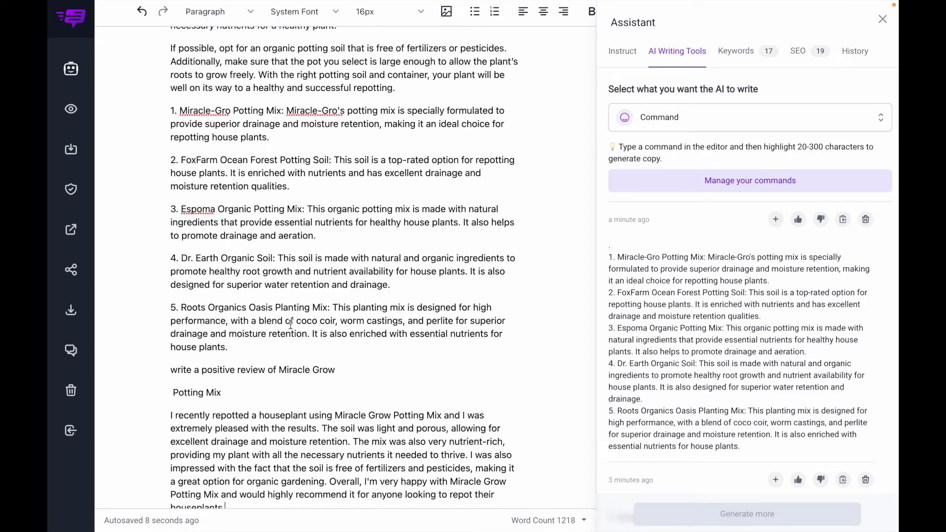
pyautogui.scroll(-2, 261, 345)
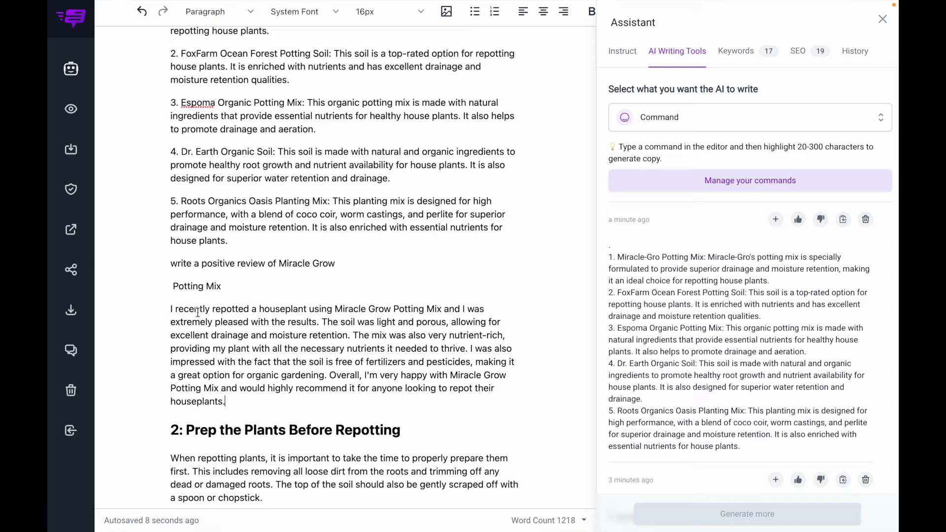
pyautogui.scroll(3, 246, 315)
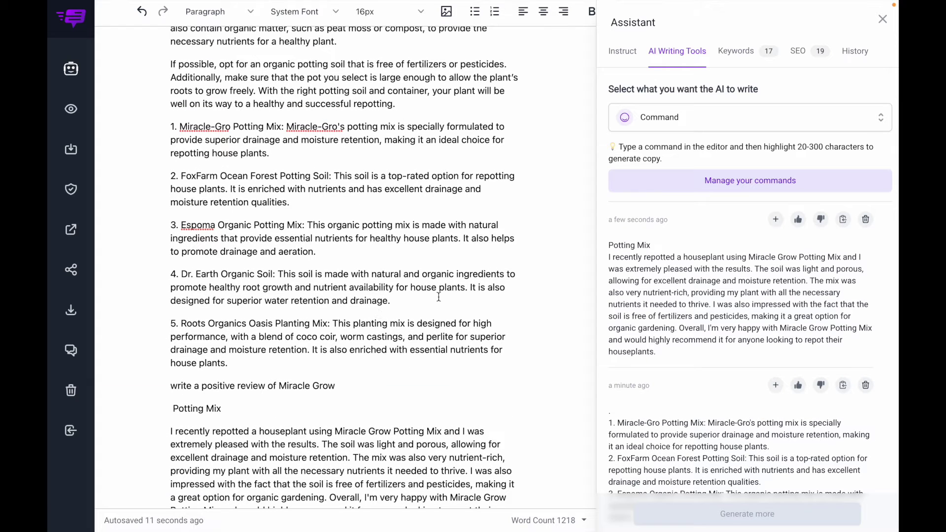
pyautogui.scroll(-20, 439, 297)
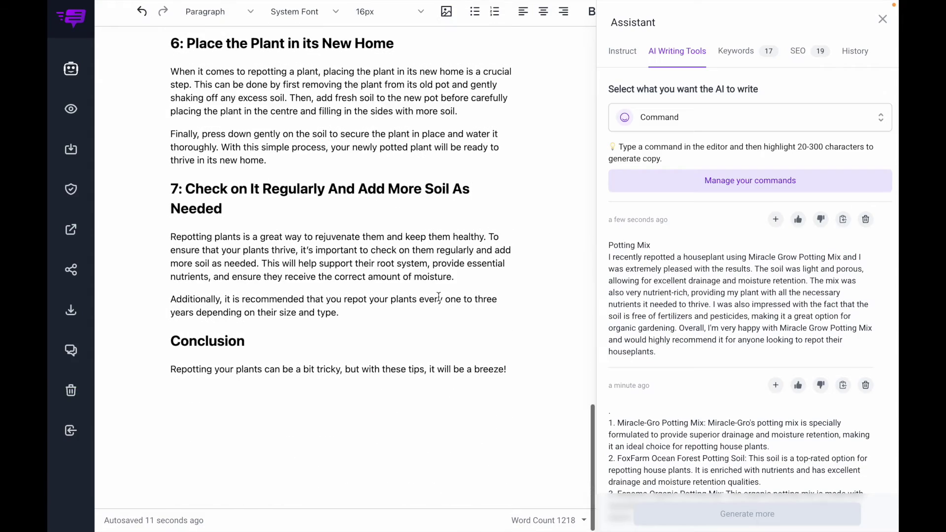
pyautogui.scroll(-2, 300, 395)
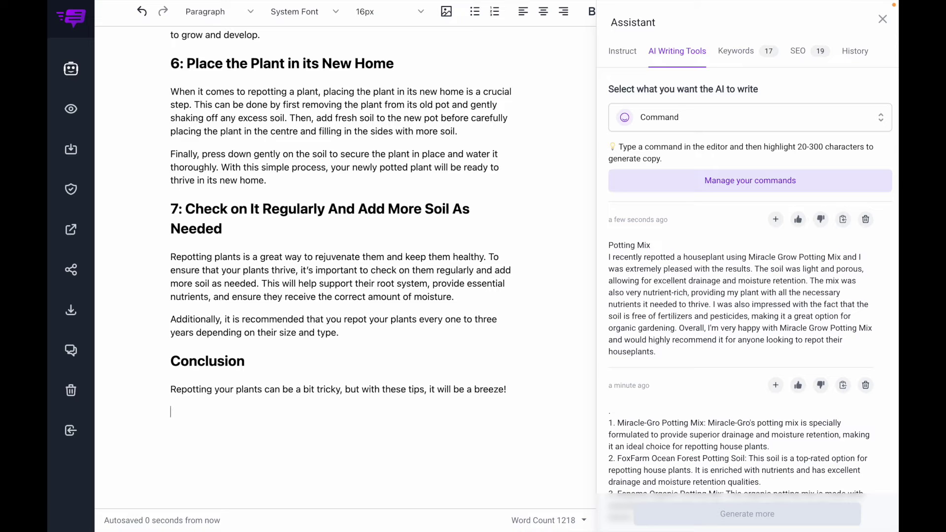
# Run the pasted prompt to generate a better conclusion summarizing the post's points.
pyautogui.write('write a better conclusion that summarizes the above points')
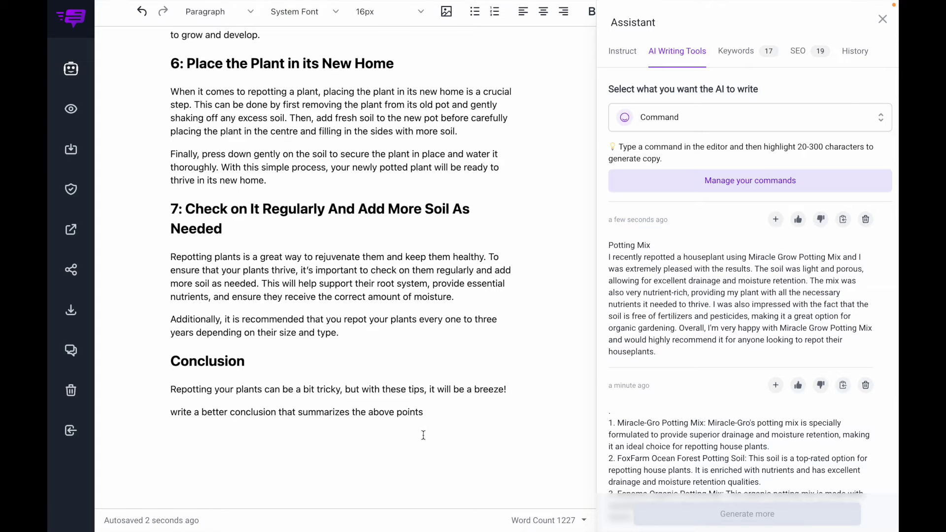
pyautogui.doubleClick(330, 413)
pyautogui.tripleClick(330, 413)
pyautogui.click(283, 366)
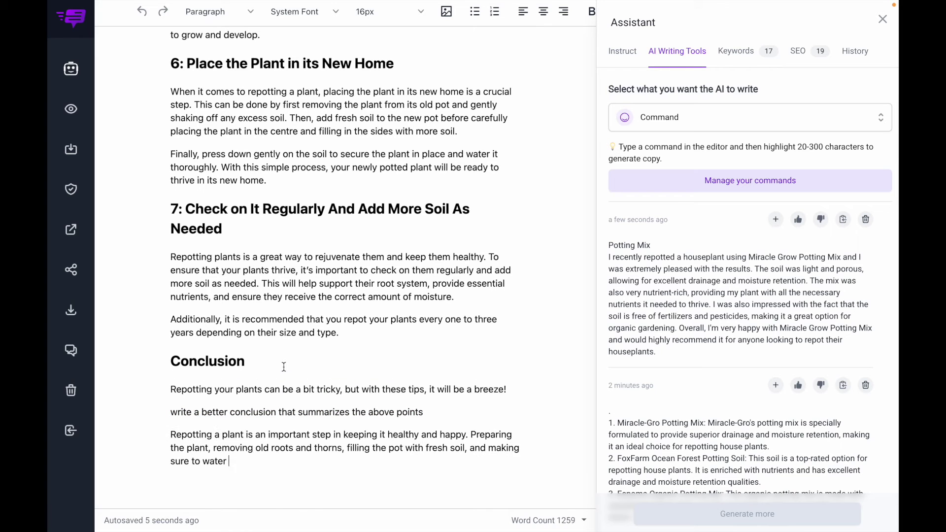
pyautogui.scroll(-1, 284, 366)
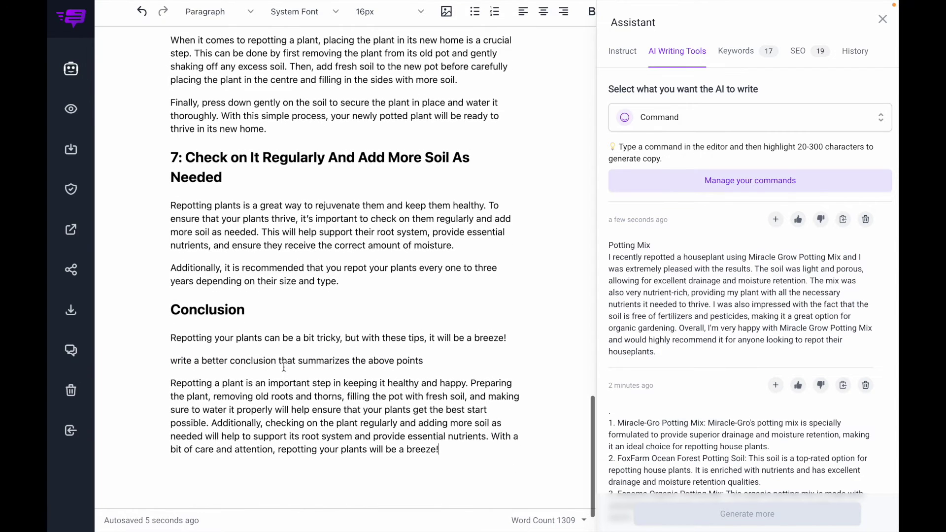
# Save the conclusion prompt as a new command in Manage your commands.
pyautogui.tripleClick(215, 358)
pyautogui.hotkey('ctrl', 'c')
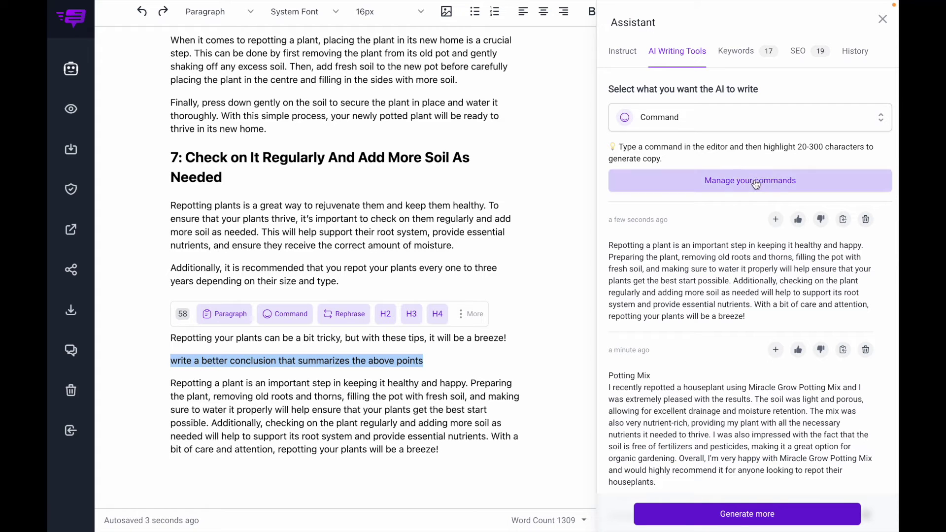
pyautogui.click(704, 181)
pyautogui.click(401, 338)
pyautogui.click(380, 348)
pyautogui.hotkey('ctrl', 'v')
pyautogui.press('Return')
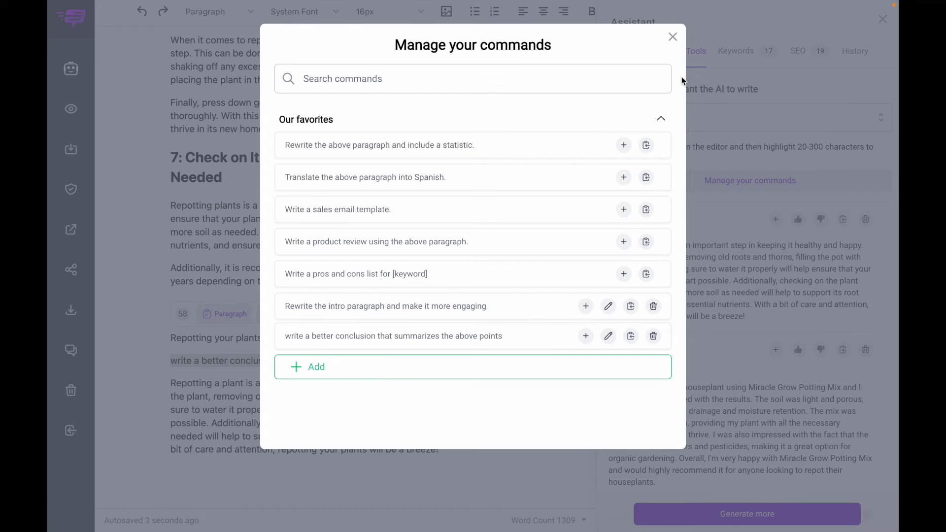
pyautogui.click(672, 39)
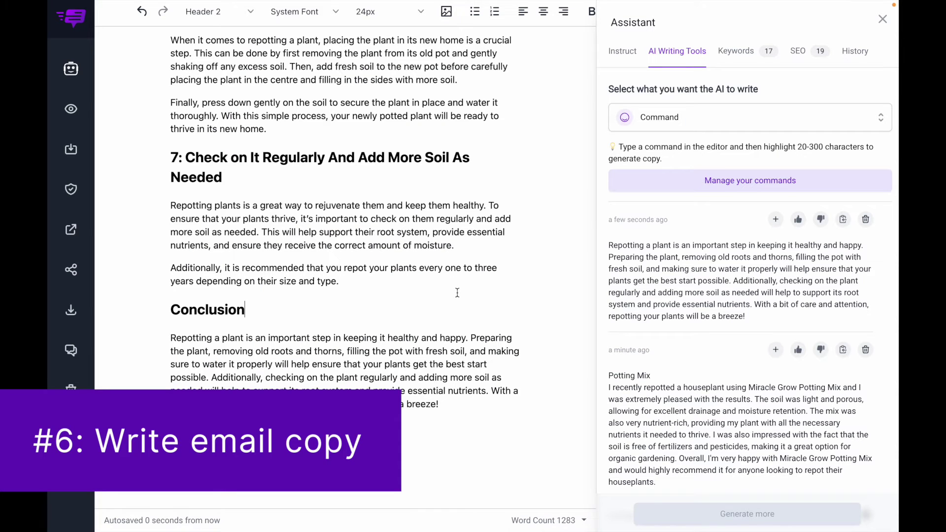
# Below the conclusion, run the pasted prompt to generate a promotional email for the post.
pyautogui.click(296, 441)
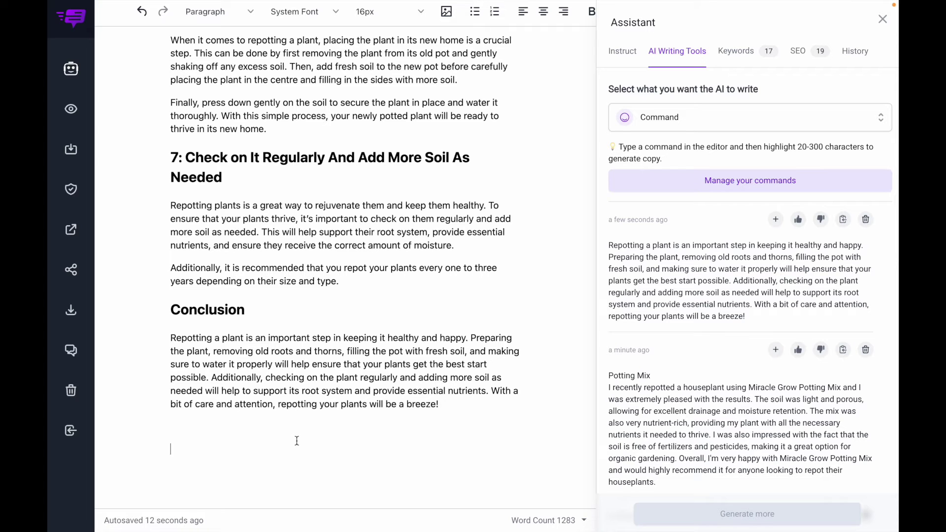
pyautogui.write('write an email to promote the blog post above')
pyautogui.scroll(-1, 303, 438)
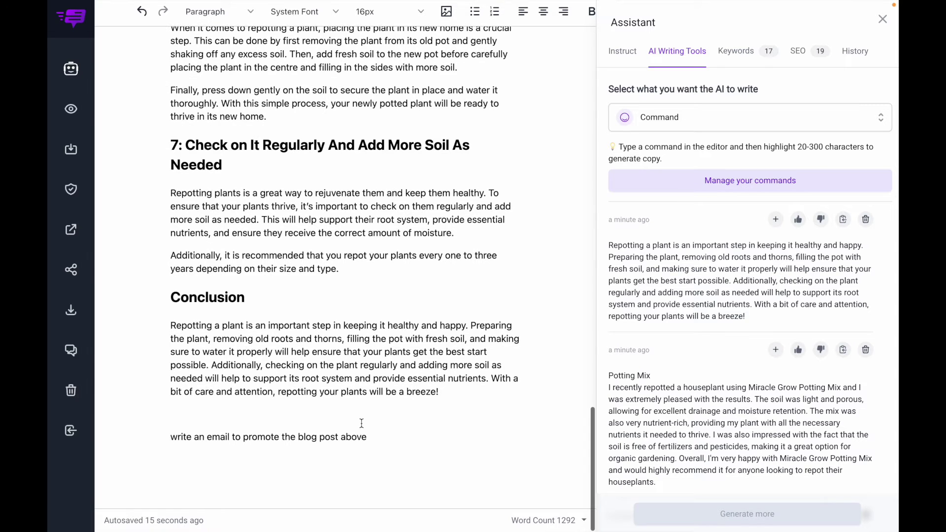
pyautogui.tripleClick(309, 437)
pyautogui.click(284, 389)
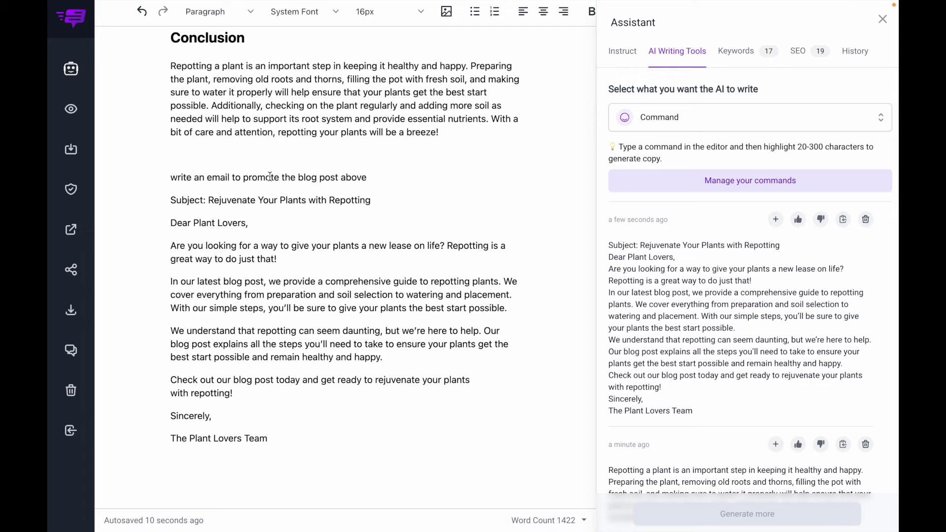
# Save the email prompt as a new command in Manage your commands.
pyautogui.tripleClick(246, 176)
pyautogui.hotkey('ctrl', 'c')
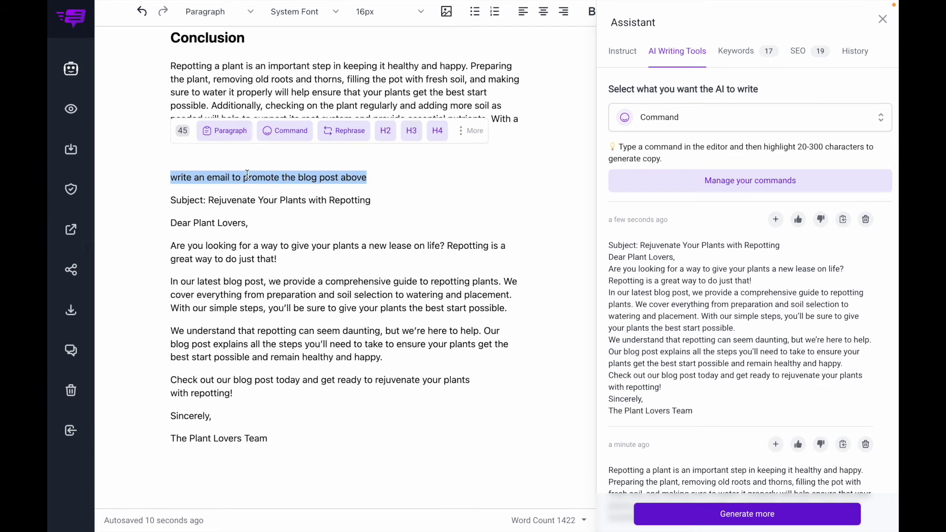
pyautogui.click(722, 186)
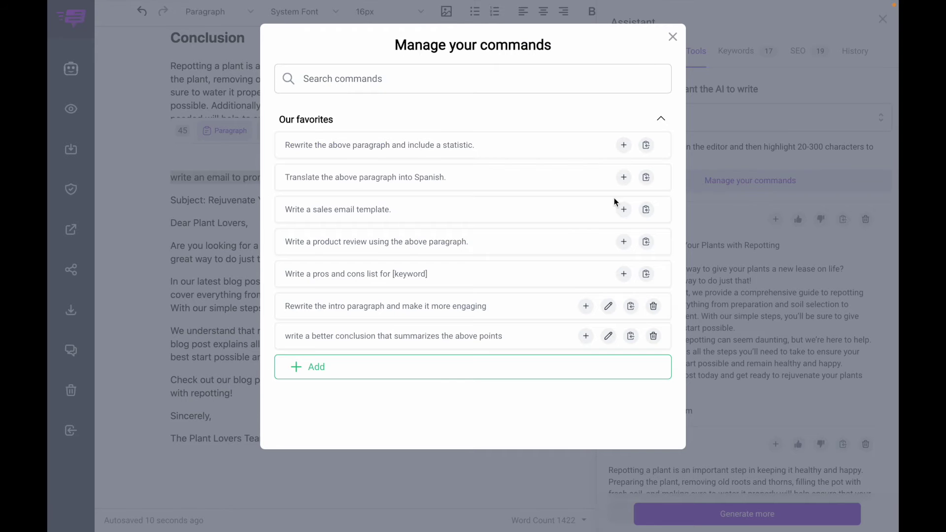
pyautogui.click(466, 367)
pyautogui.click(416, 367)
pyautogui.hotkey('ctrl', 'v')
pyautogui.press('Return')
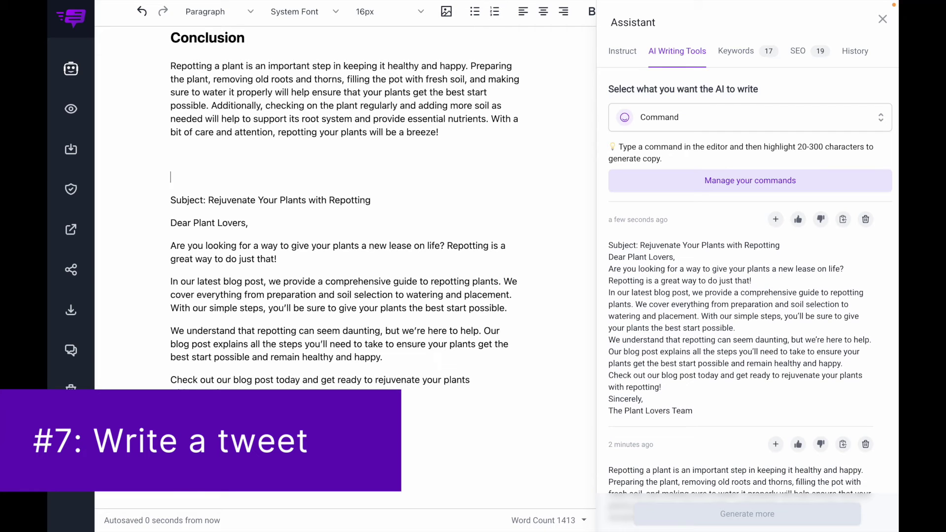
# Above the email subject, run the AI command 'write a Tweet for the above blog post'.
pyautogui.click(171, 461)
pyautogui.click(209, 170)
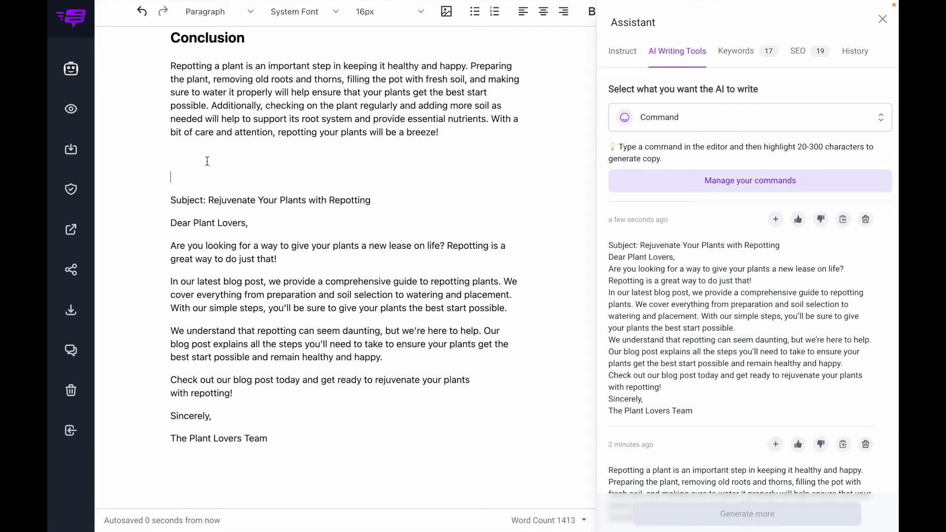
pyautogui.press('Return')
pyautogui.write('write a Tweet for the above blog post')
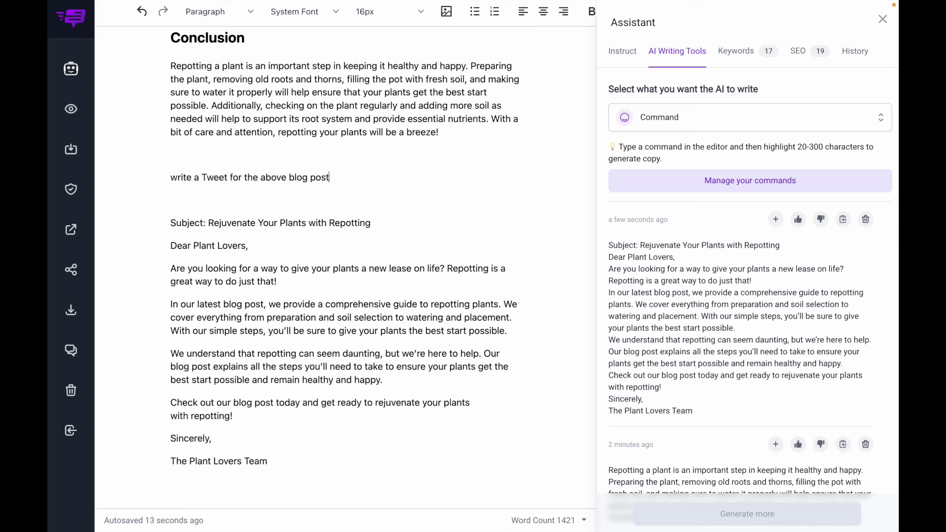
pyautogui.tripleClick(246, 178)
pyautogui.click(286, 135)
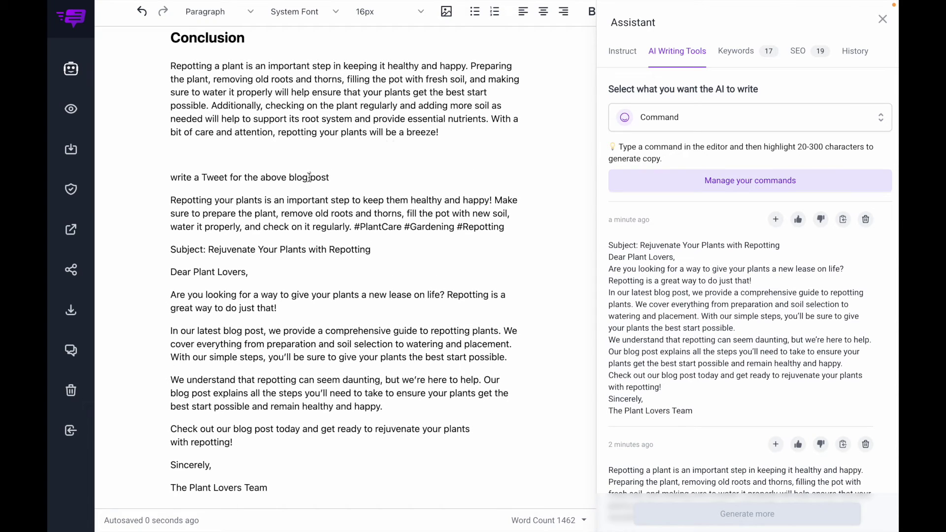
# Save the tweet prompt as a new command in Manage your commands.
pyautogui.tripleClick(309, 177)
pyautogui.hotkey('ctrl', 'c')
pyautogui.click(770, 178)
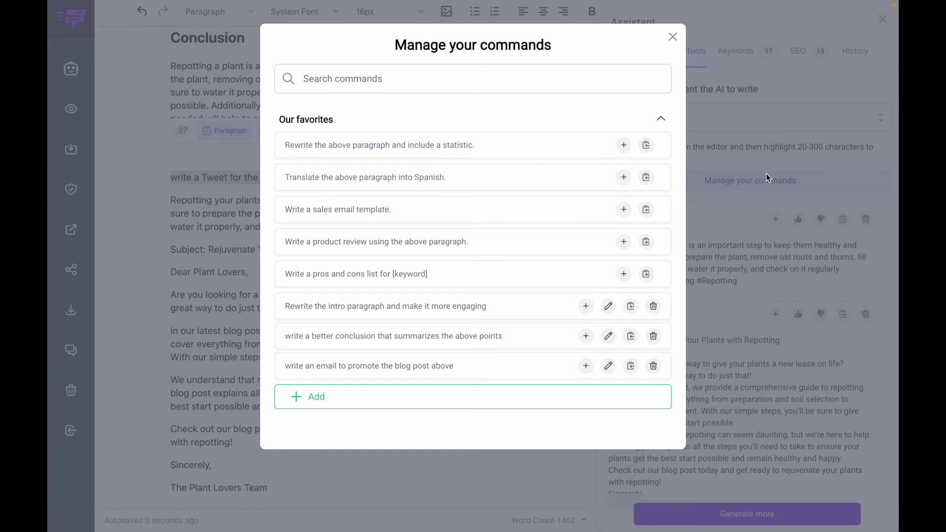
pyautogui.click(313, 395)
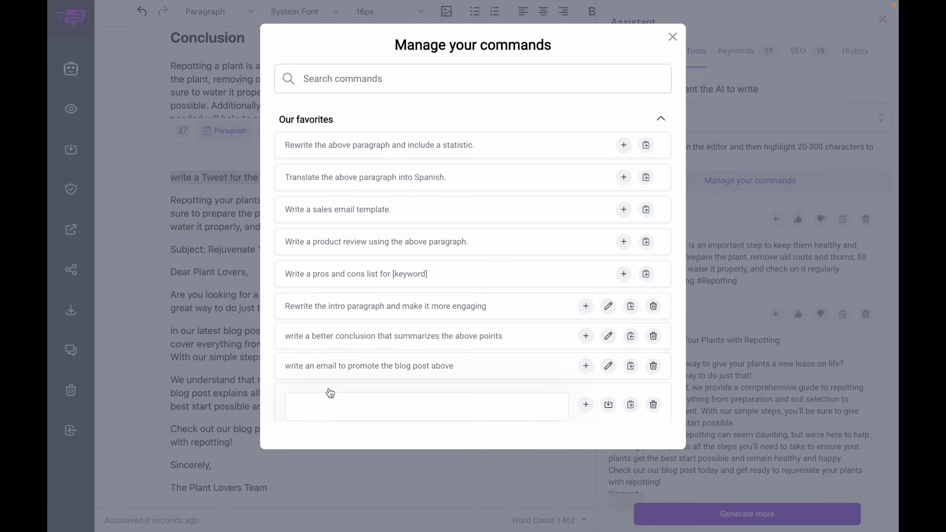
pyautogui.hotkey('ctrl', 'v')
pyautogui.press('Return')
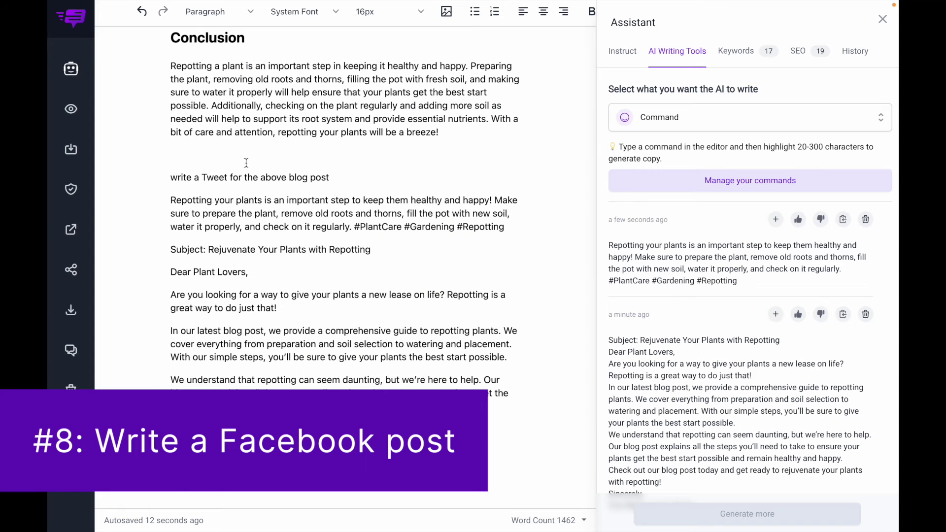
# Above the tweet prompt, run 'write a Facebook post for the above blog' to generate a hashtagged post.
pyautogui.click(216, 151)
pyautogui.write('write a Facebook post for the above blog')
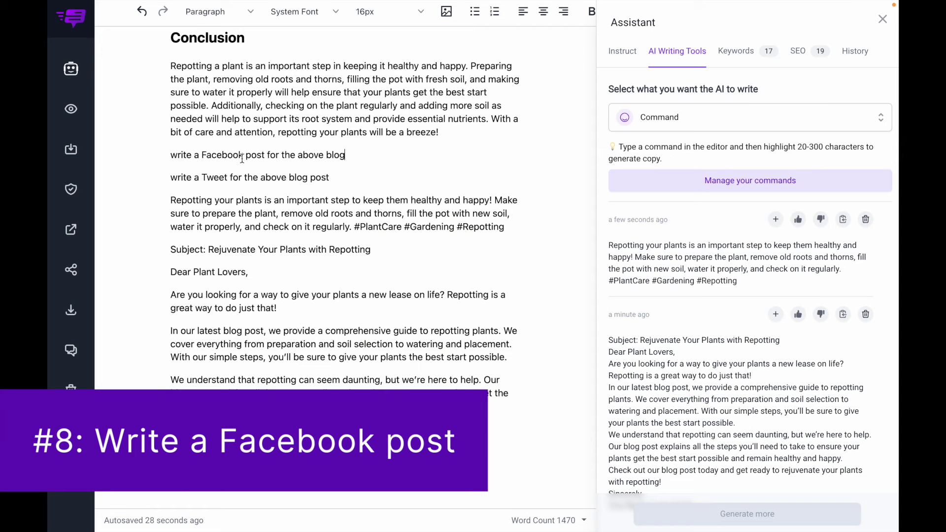
pyautogui.tripleClick(241, 154)
pyautogui.click(294, 112)
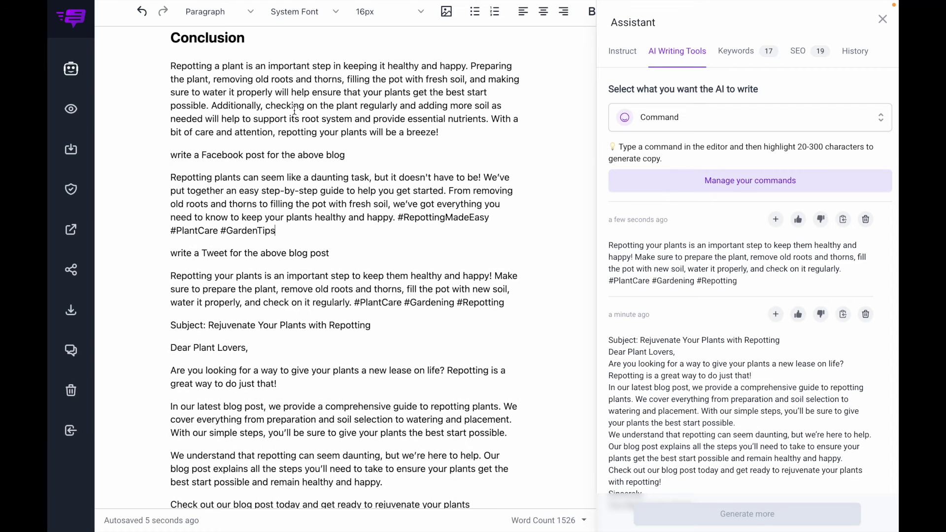
pyautogui.tripleClick(273, 155)
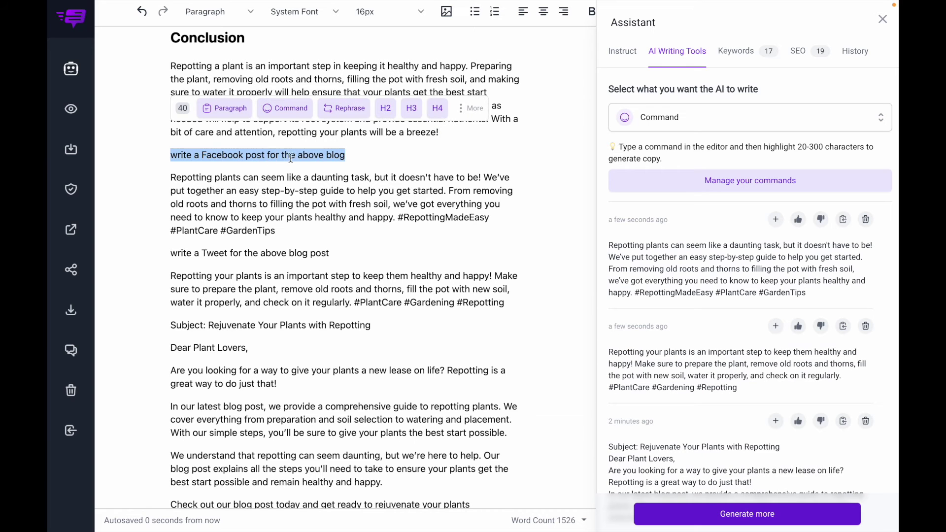
pyautogui.click(380, 157)
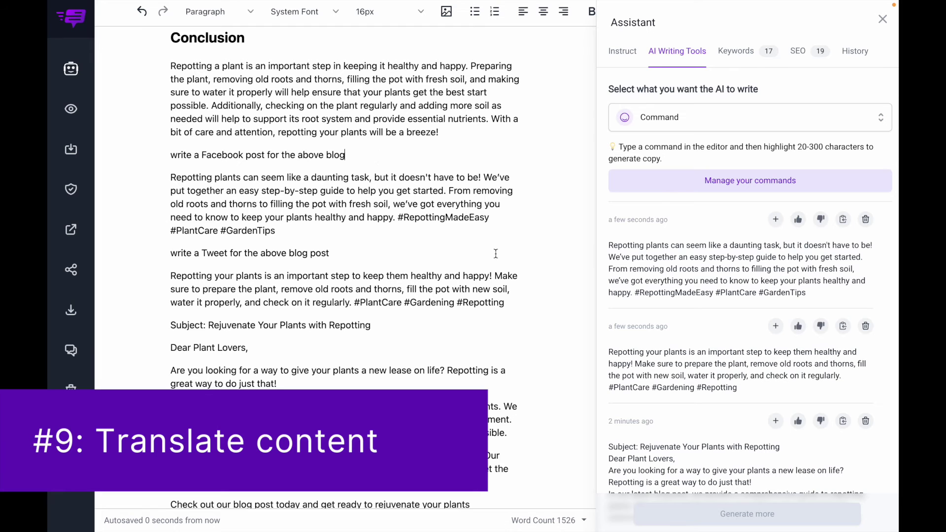
# Paste 'Translate the above paragraph into Spanish' below the conclusion and run it as an AI command.
pyautogui.click(444, 132)
pyautogui.press('Return')
pyautogui.press('Return')
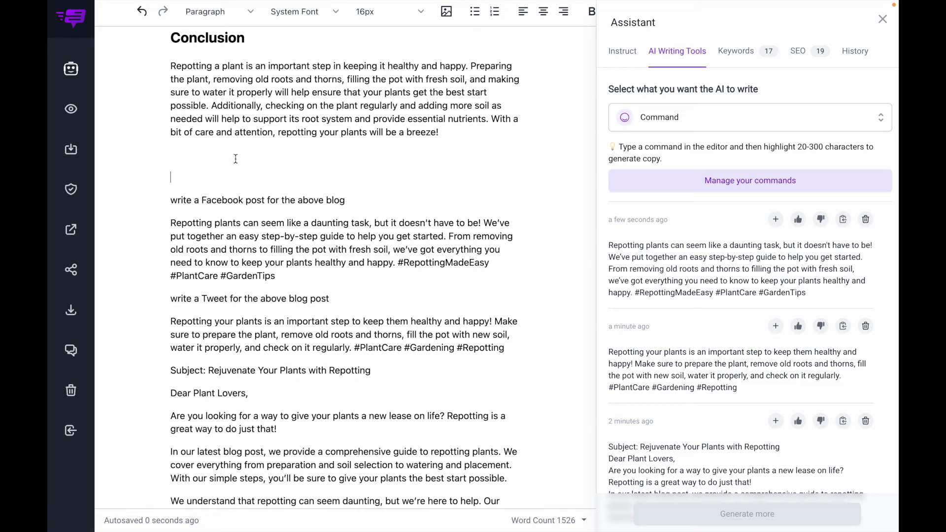
pyautogui.press('Return')
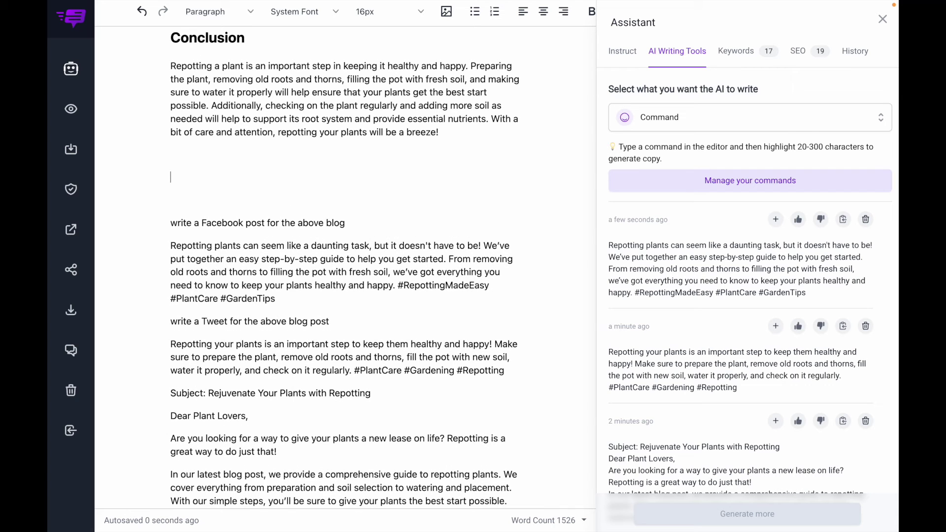
pyautogui.write('Translate the above paragraph into Spanish')
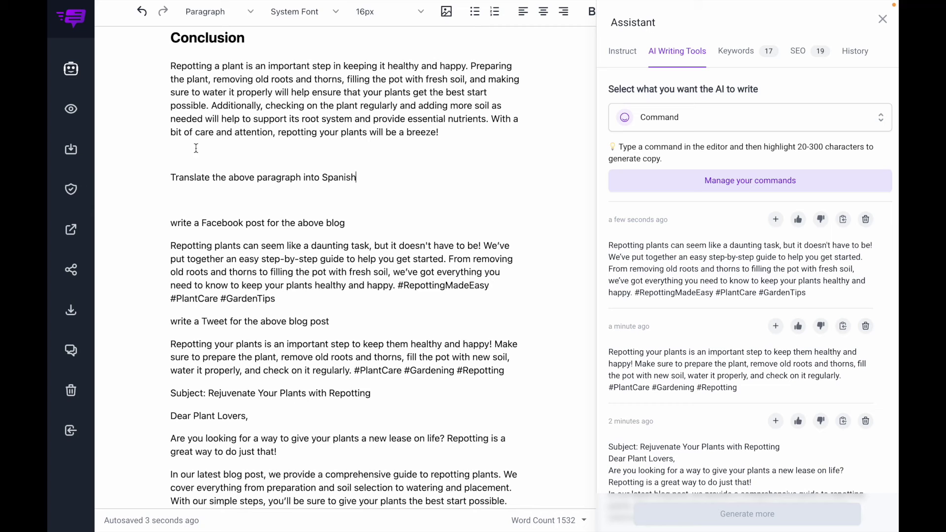
pyautogui.tripleClick(237, 178)
pyautogui.click(292, 131)
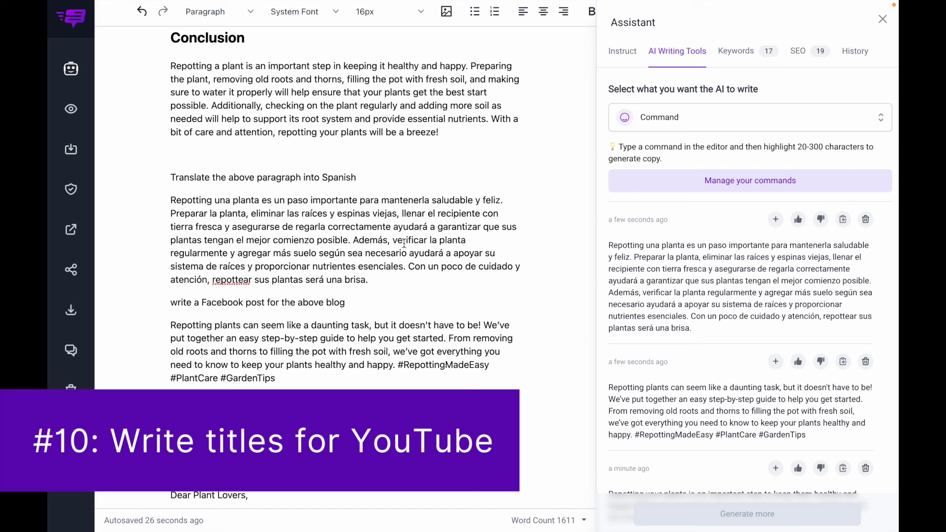
# Add the line 'write a list of 10 YouTube titles for repotting plants' below the conclusion and select it.
pyautogui.click(309, 153)
pyautogui.press('Return')
pyautogui.write('write a list of 10 YouTube titles for repotting plants')
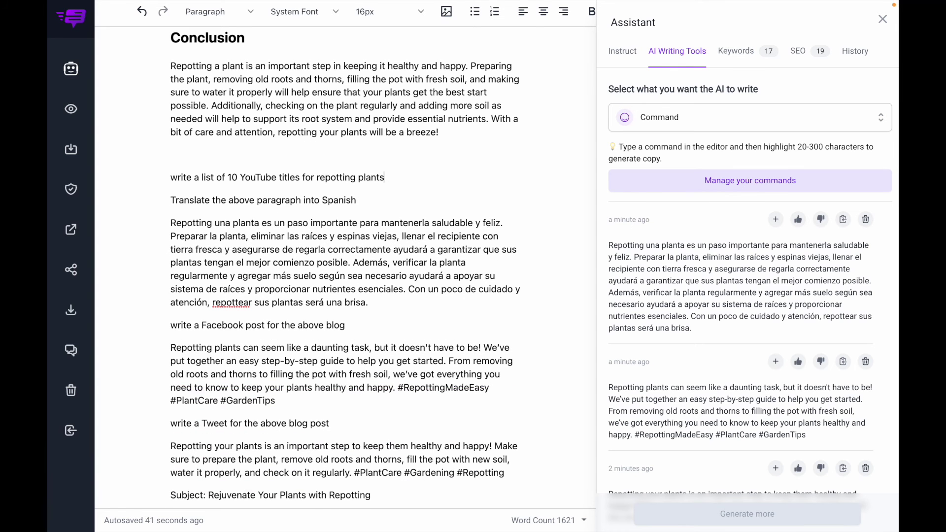
pyautogui.tripleClick(270, 176)
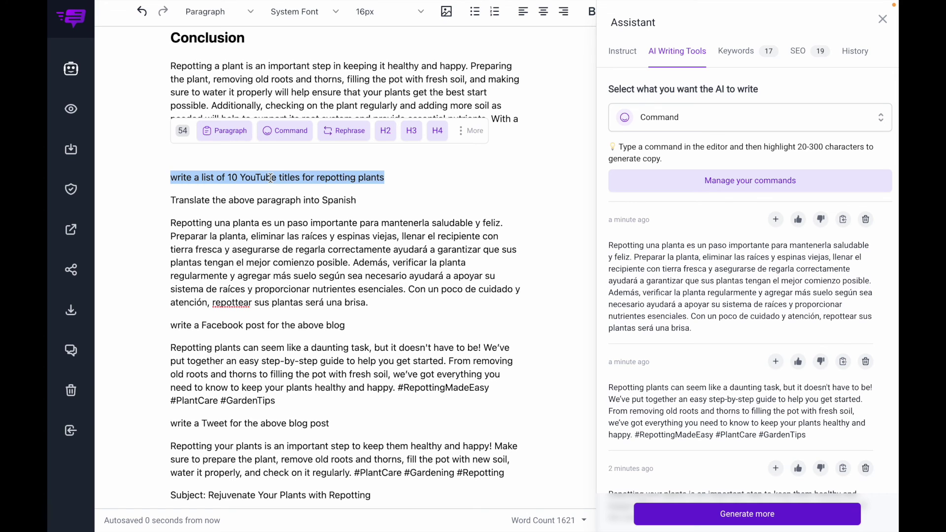